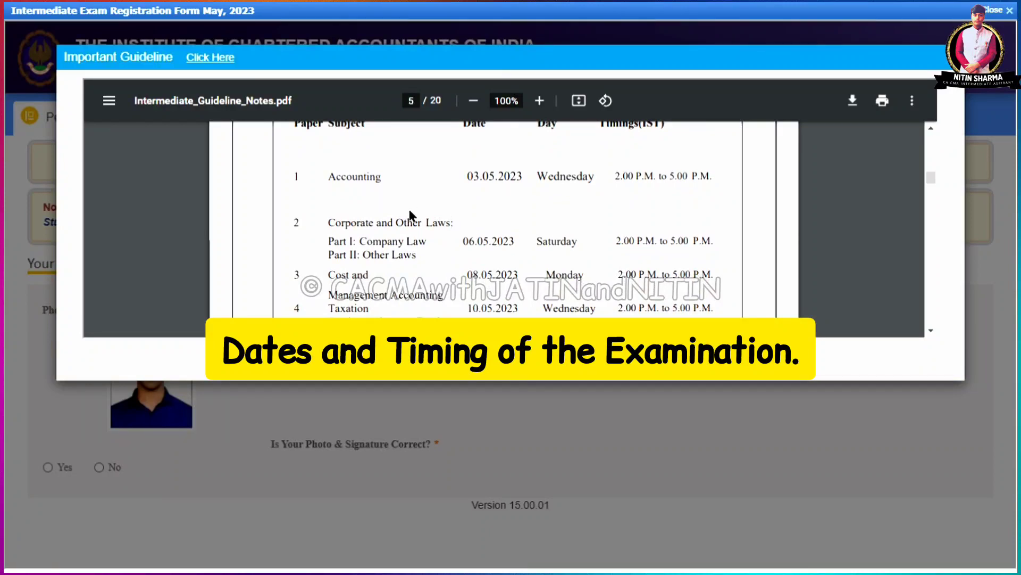
# Read the Intermediate exam timetable and the question pattern for papers 2, 4, 6 and 7 in the guideline PDF.
pyautogui.scroll(-5, 416, 304)
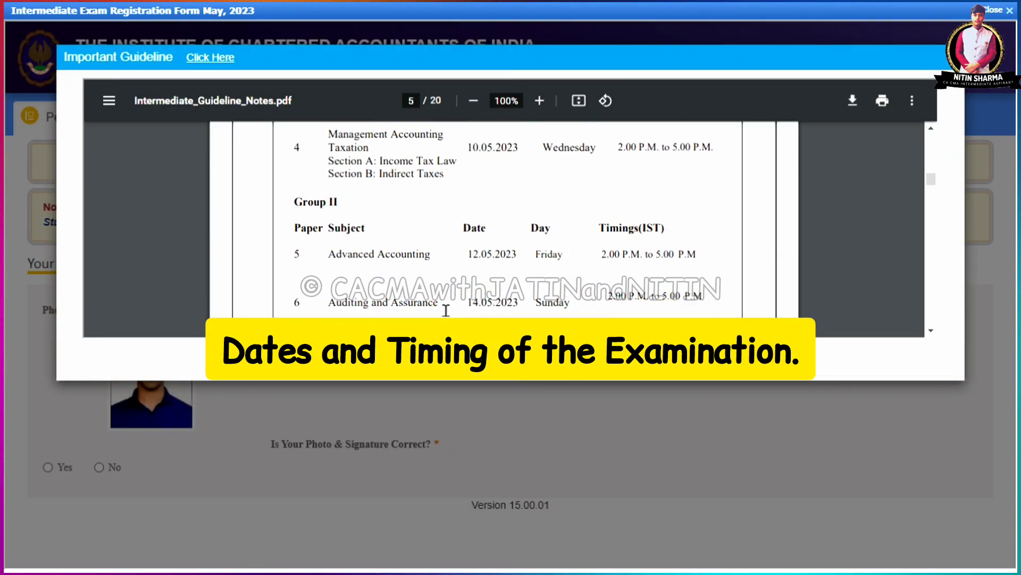
pyautogui.scroll(-6, 446, 310)
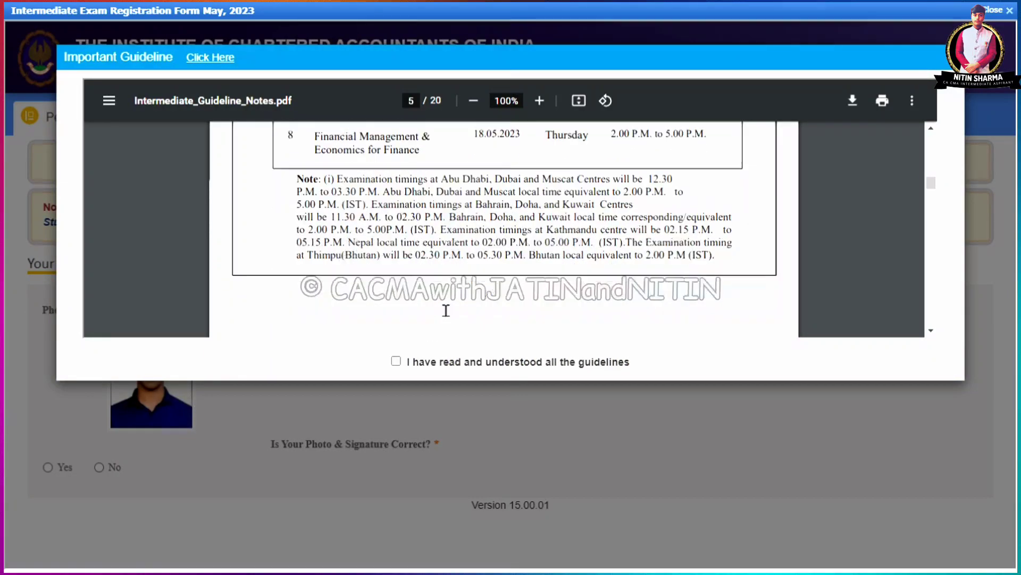
pyautogui.scroll(-5, 446, 310)
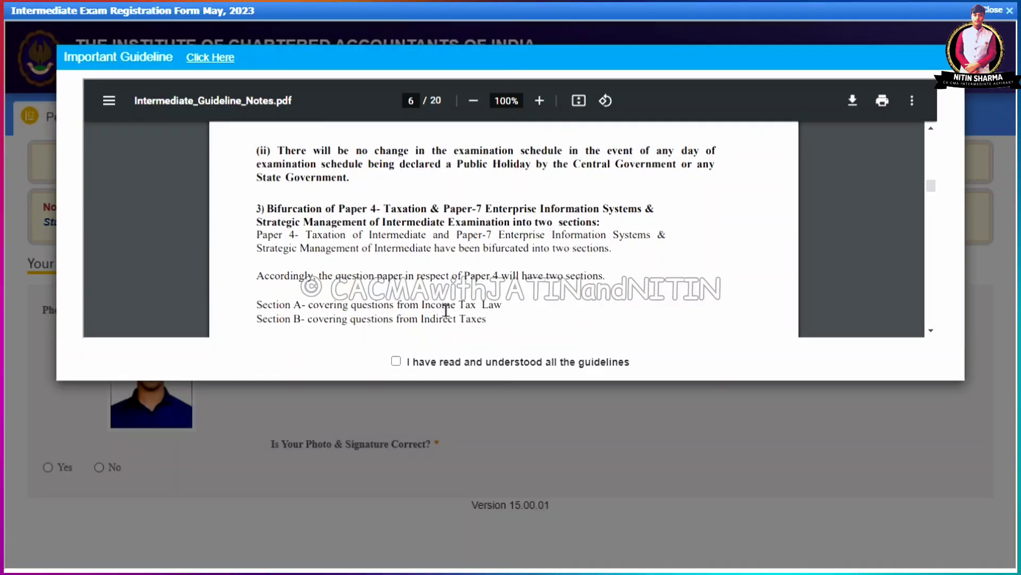
pyautogui.scroll(-8, 446, 310)
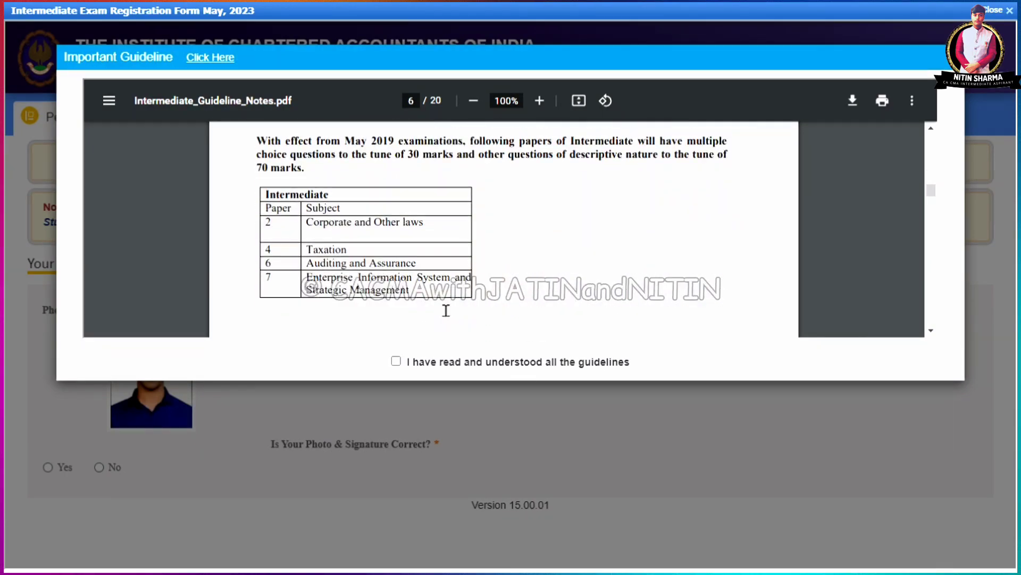
pyautogui.moveTo(269, 207); pyautogui.dragTo(330, 205)
pyautogui.click(570, 179)
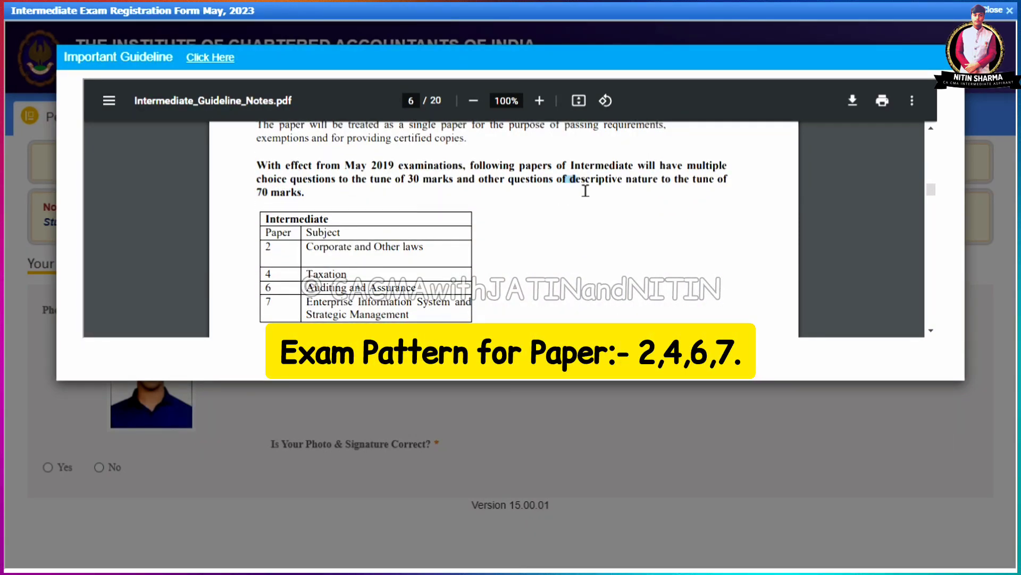
pyautogui.scroll(-1, 486, 222)
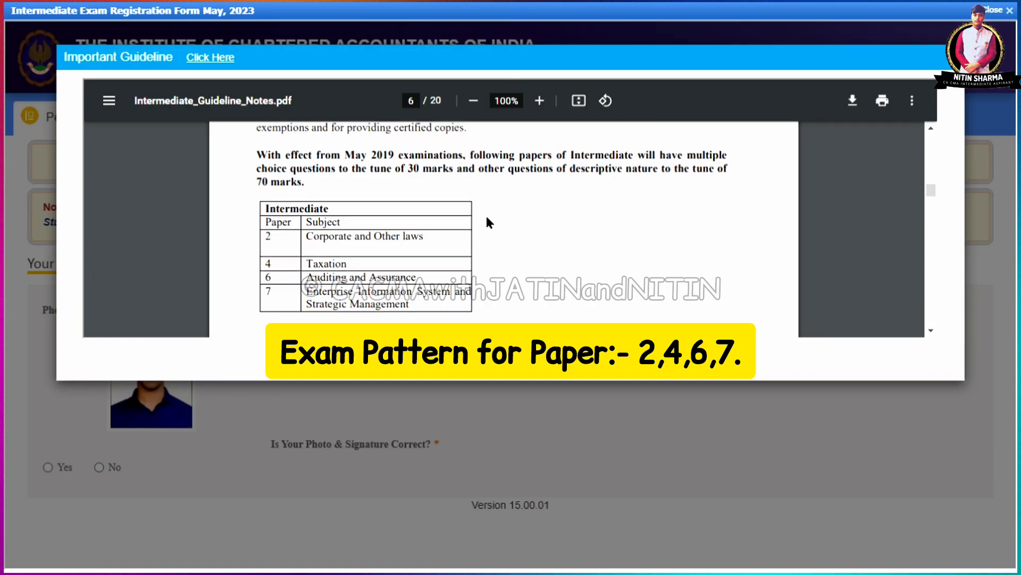
# Examine the eligibility conditions, exam fee table and online payment charges in the guideline PDF.
pyautogui.scroll(-15, 428, 301)
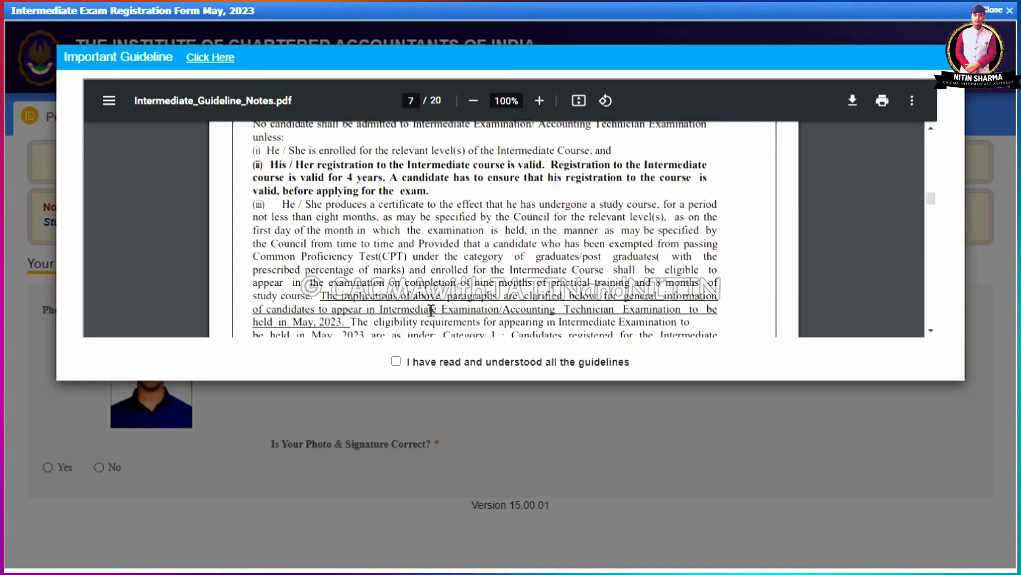
pyautogui.scroll(-5, 431, 311)
pyautogui.scroll(3, 431, 310)
pyautogui.scroll(-8, 431, 310)
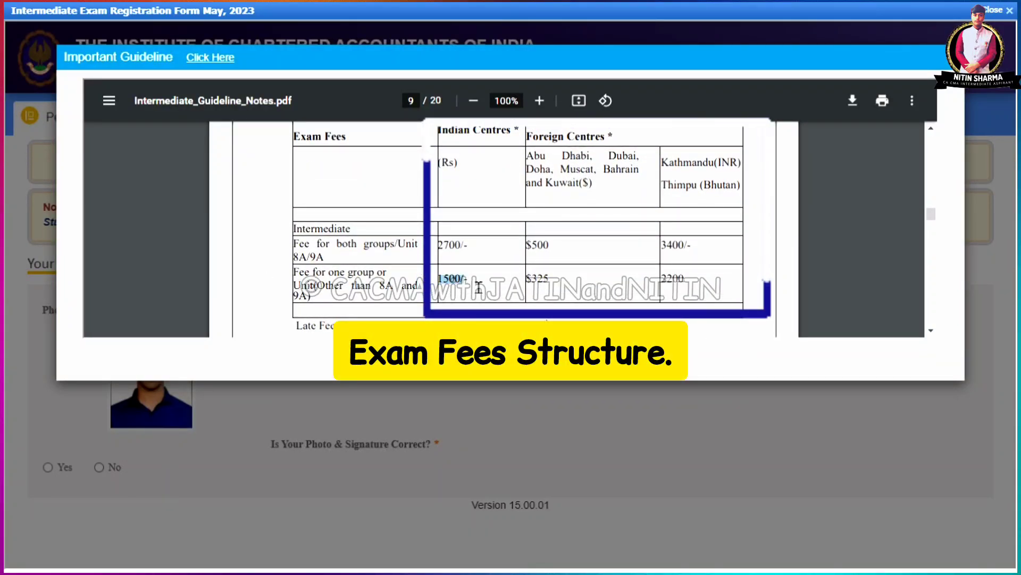
pyautogui.moveTo(436, 279); pyautogui.dragTo(481, 287)
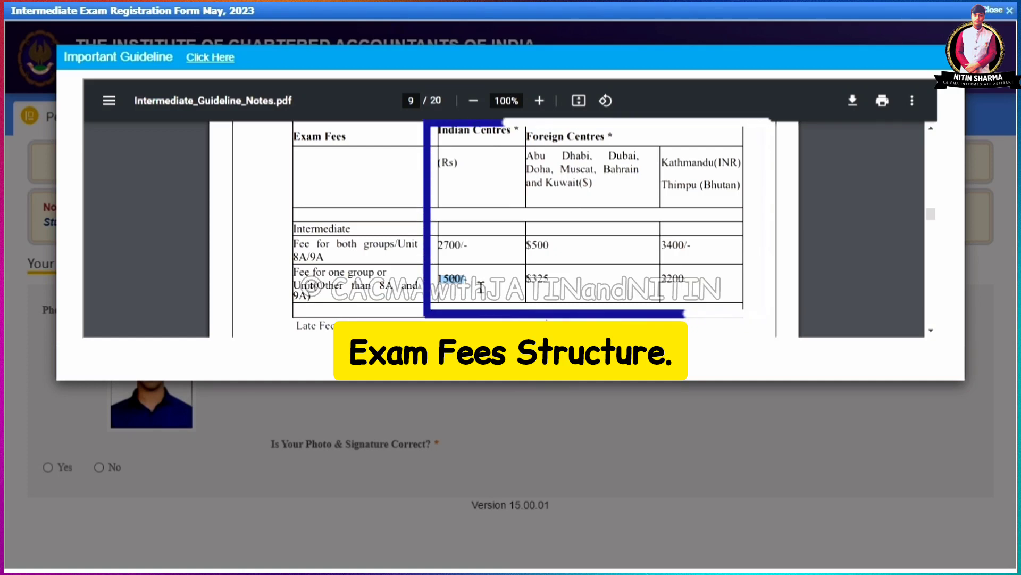
pyautogui.click(481, 287)
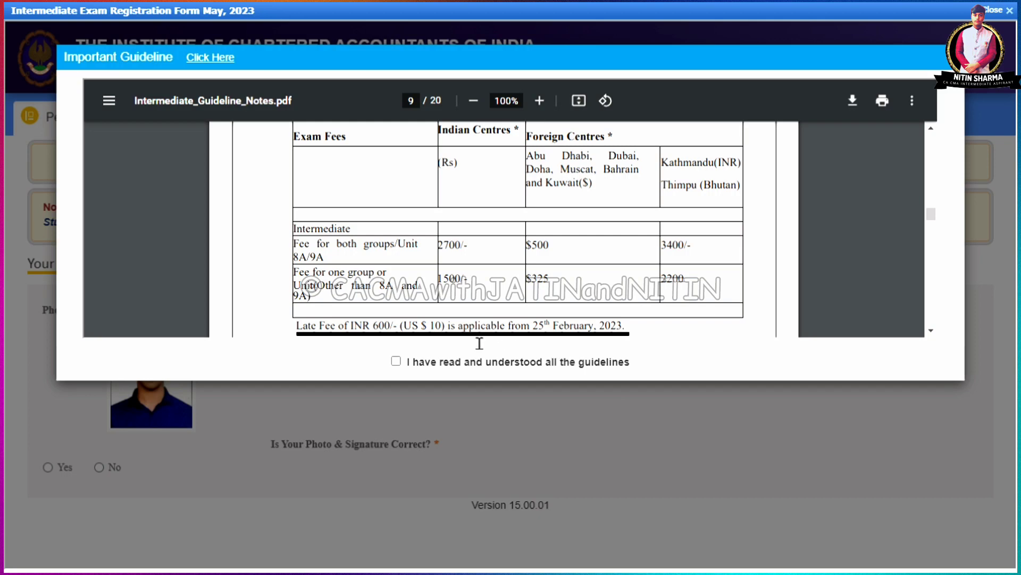
pyautogui.scroll(-5, 480, 344)
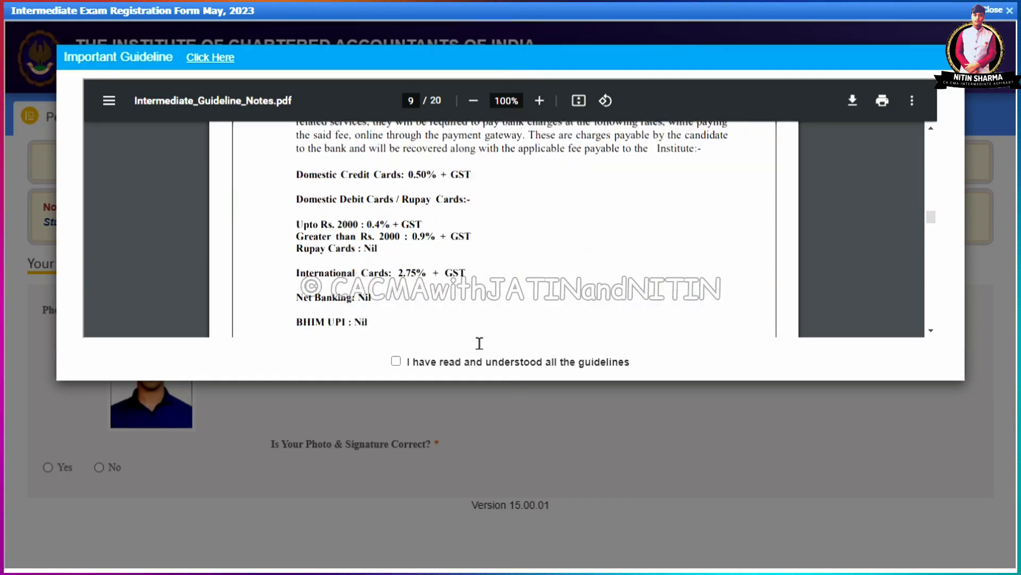
pyautogui.scroll(-3, 480, 344)
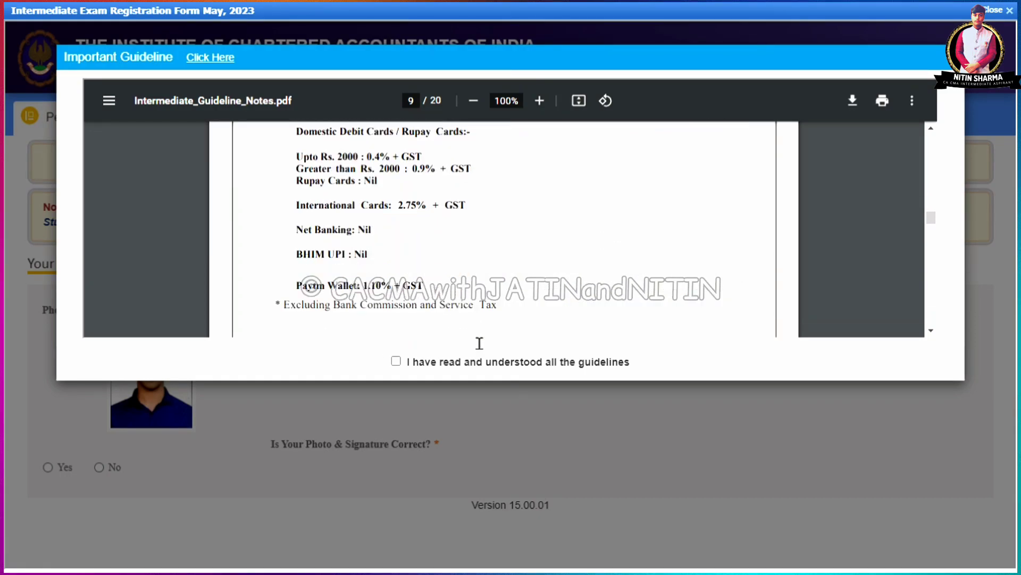
# Accept the guidelines as read and understood, and confirm that the photograph and signature are correct for the registration.
pyautogui.click(396, 361)
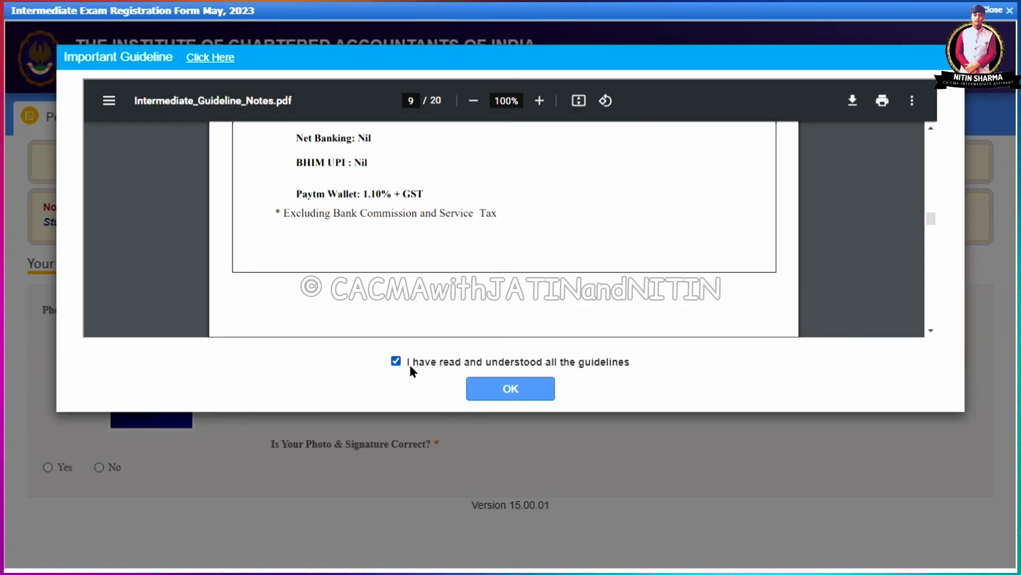
pyautogui.click(490, 391)
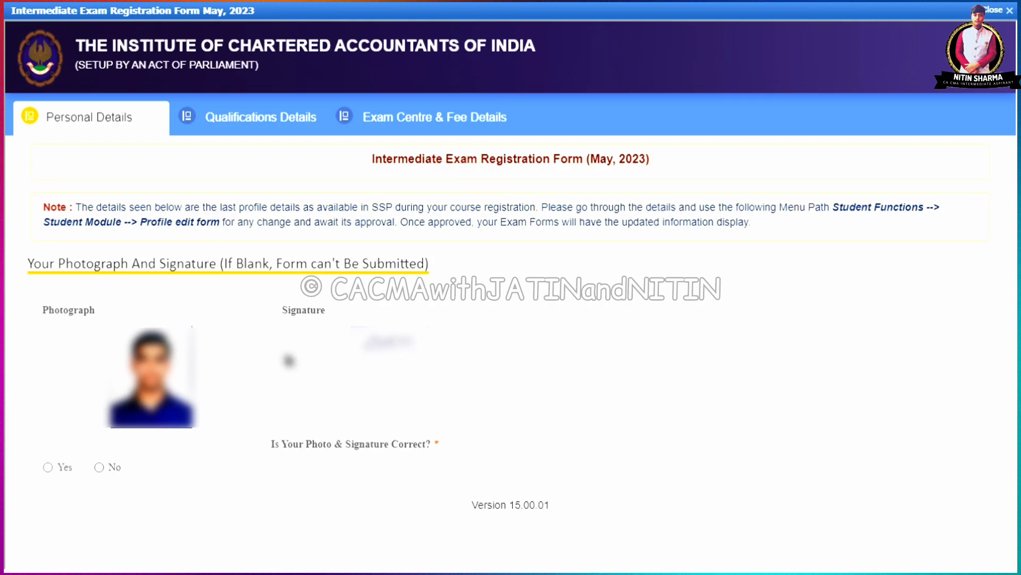
pyautogui.click(55, 474)
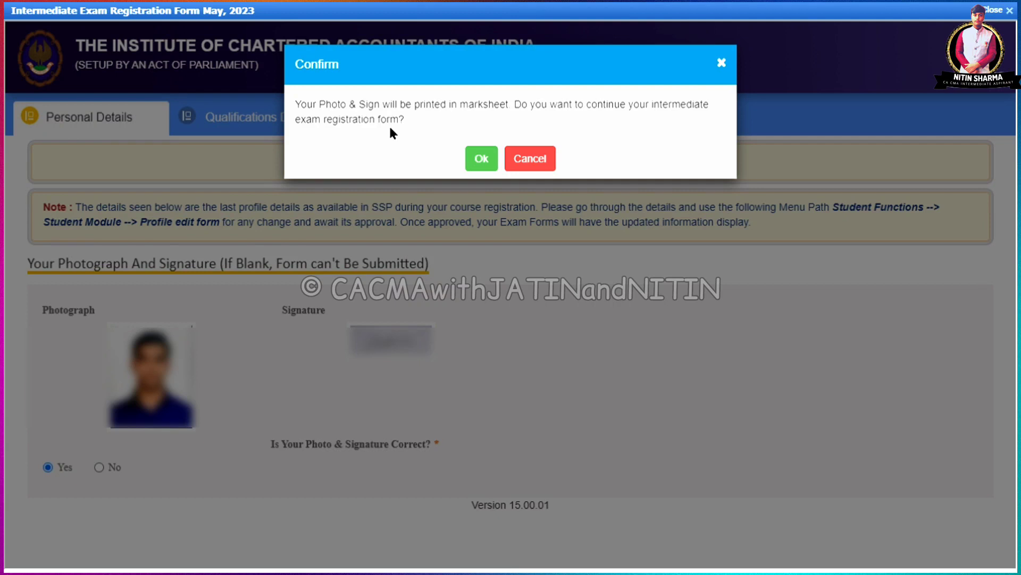
pyautogui.click(481, 160)
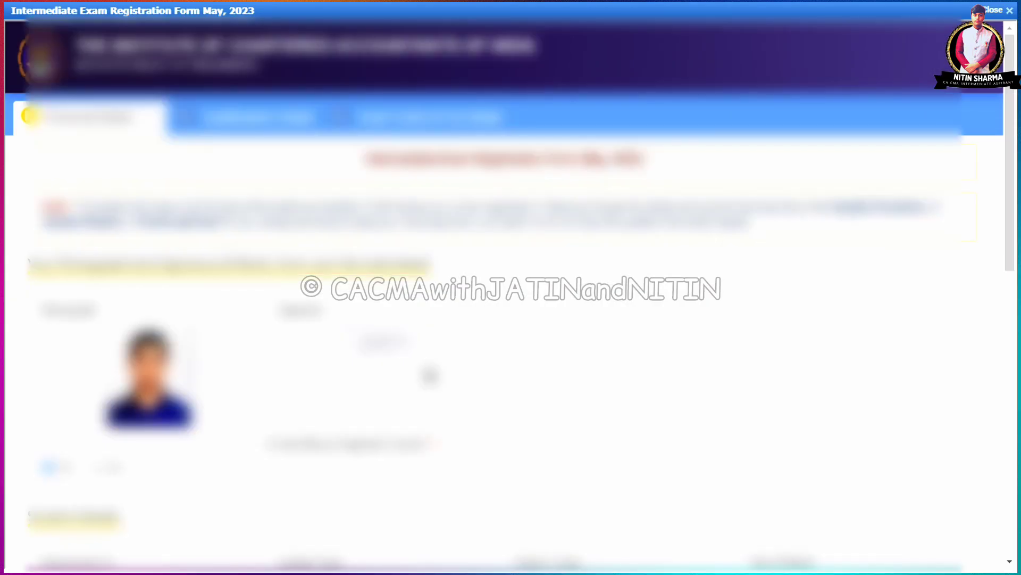
# Review the personal, contact and address details, and proceed to the Qualifications Details section.
pyautogui.scroll(-6, 430, 375)
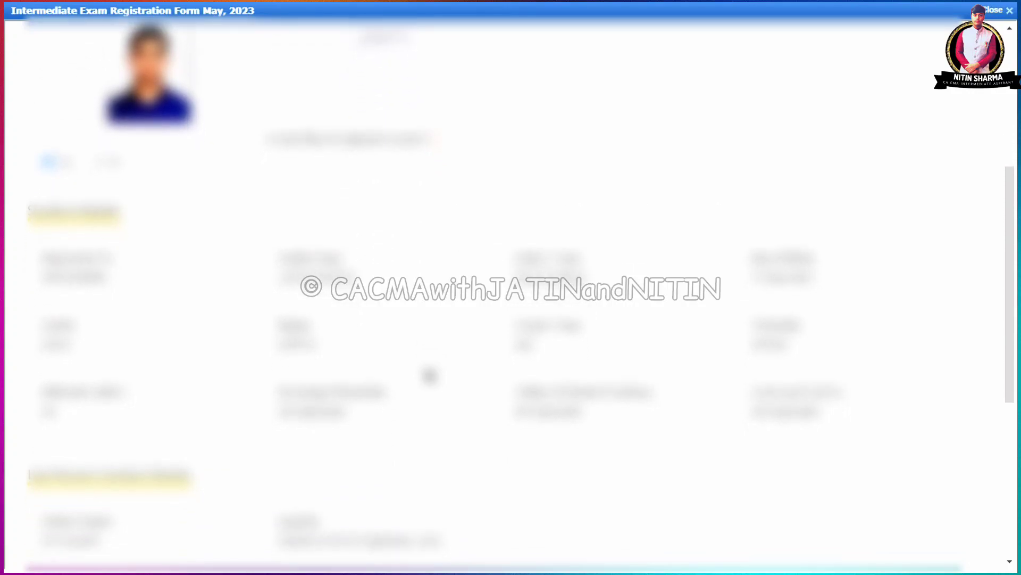
pyautogui.scroll(-7, 430, 375)
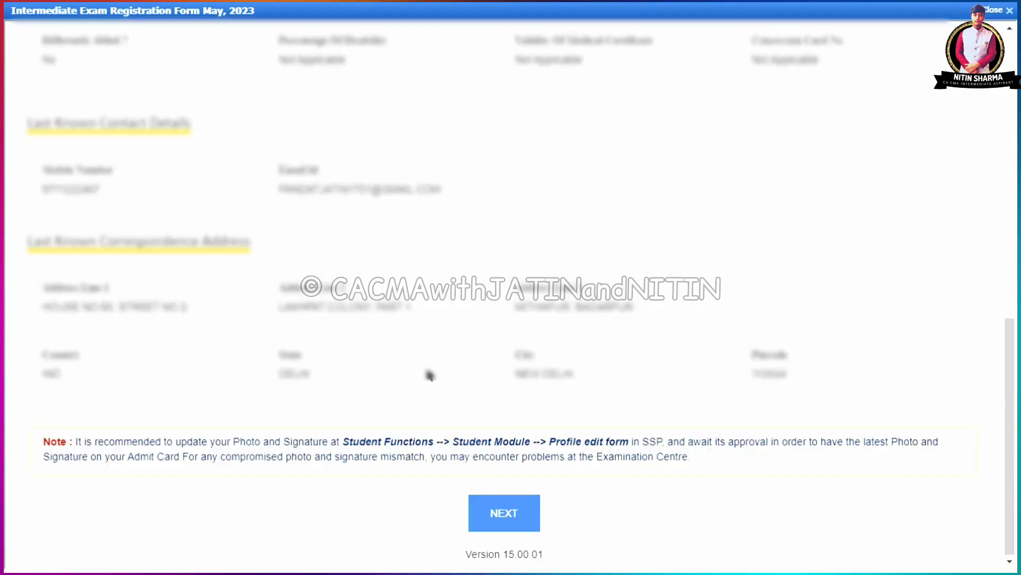
pyautogui.click(495, 526)
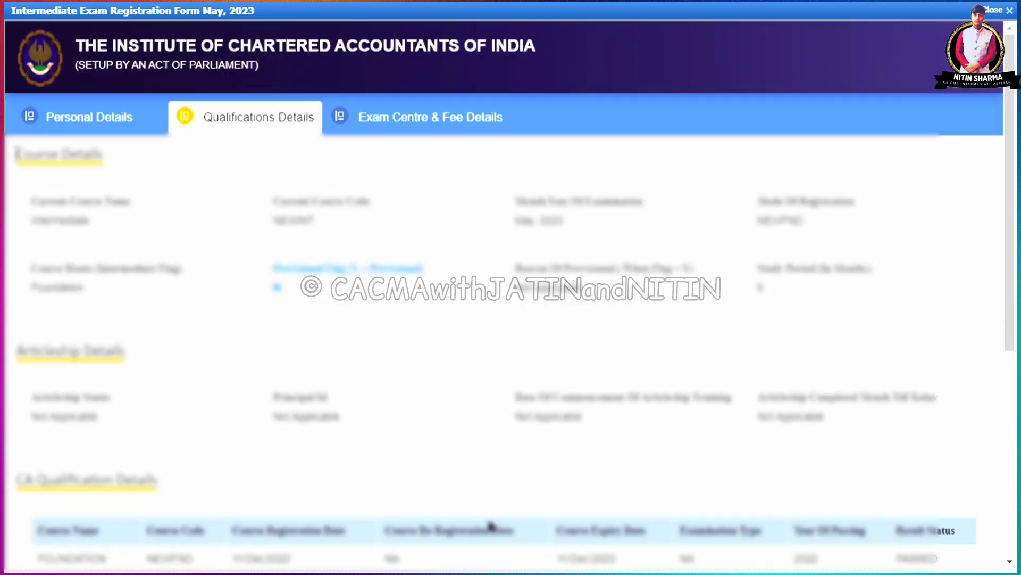
# Answer No to having any valid paper exemption and proceed to the Exam Centre & Fee Details section.
pyautogui.scroll(-7, 490, 525)
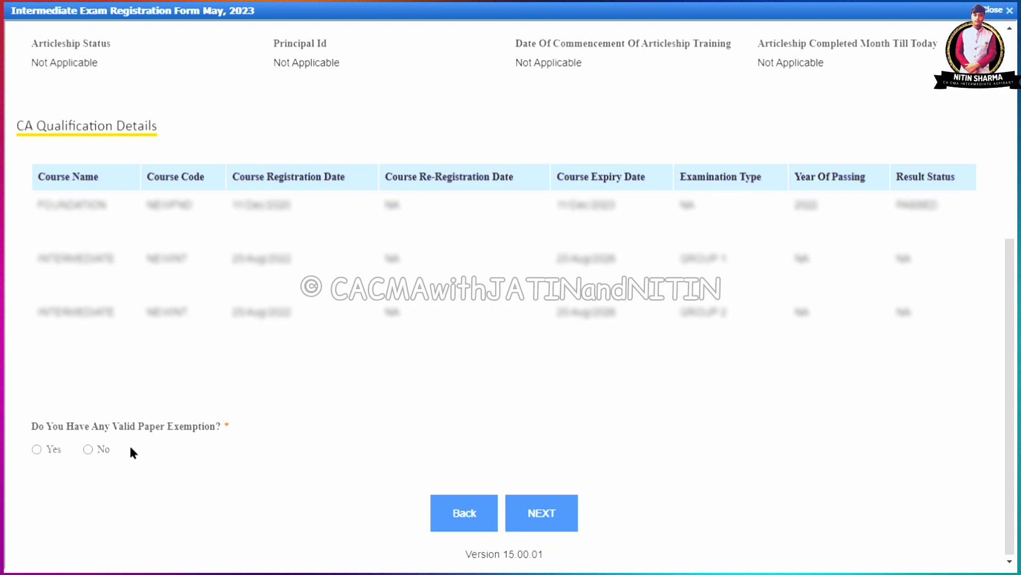
pyautogui.scroll(1, 824, 178)
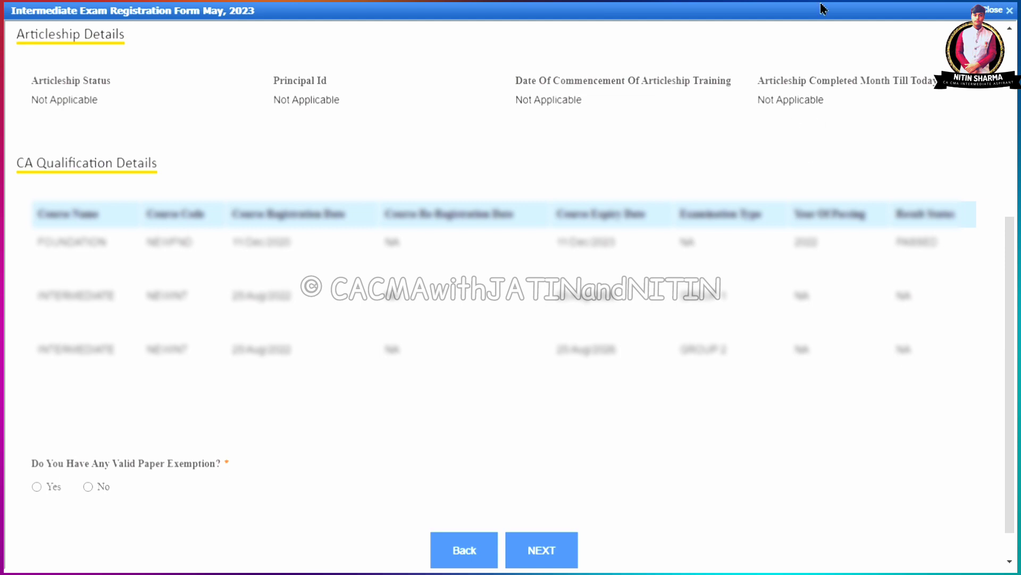
pyautogui.scroll(-1, 236, 441)
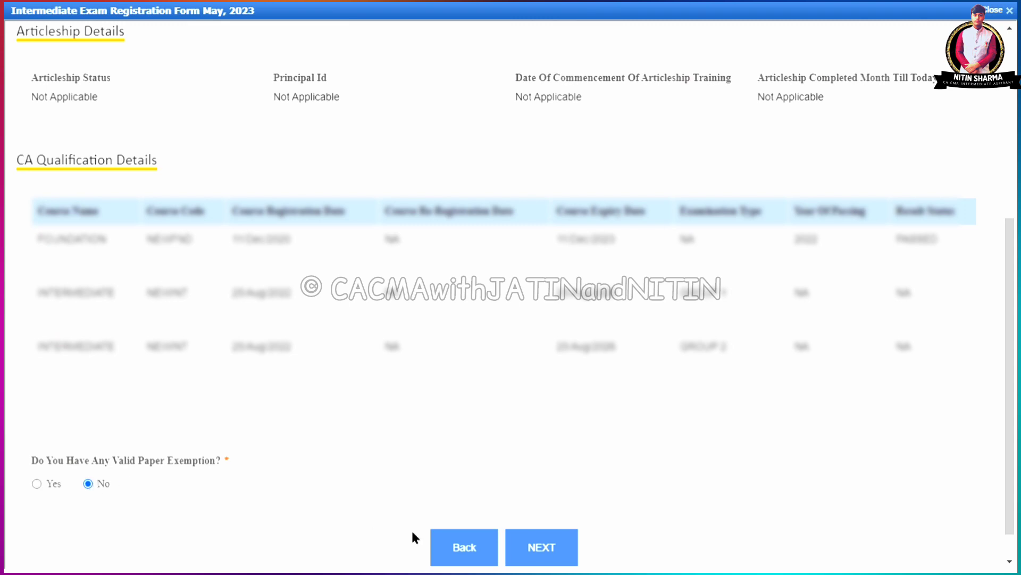
pyautogui.scroll(-1, 568, 549)
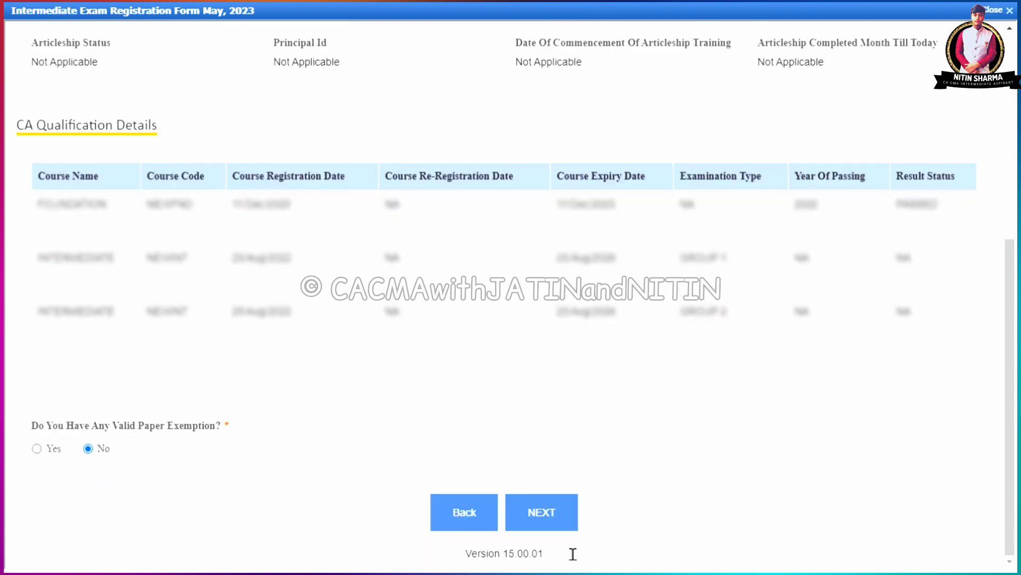
pyautogui.click(555, 513)
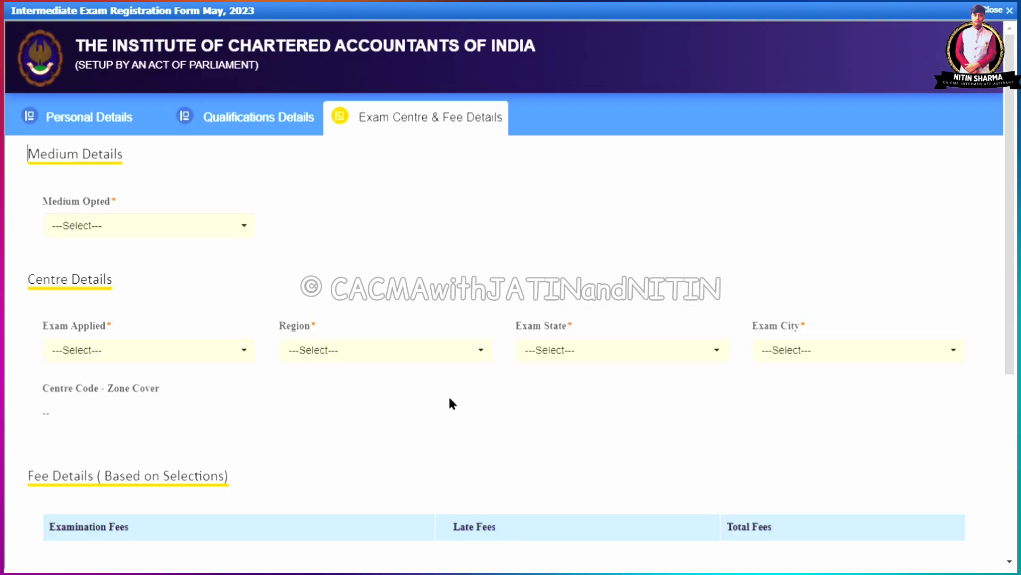
# Choose English as the exam medium and GROUP1 as the exam applied for.
pyautogui.click(209, 226)
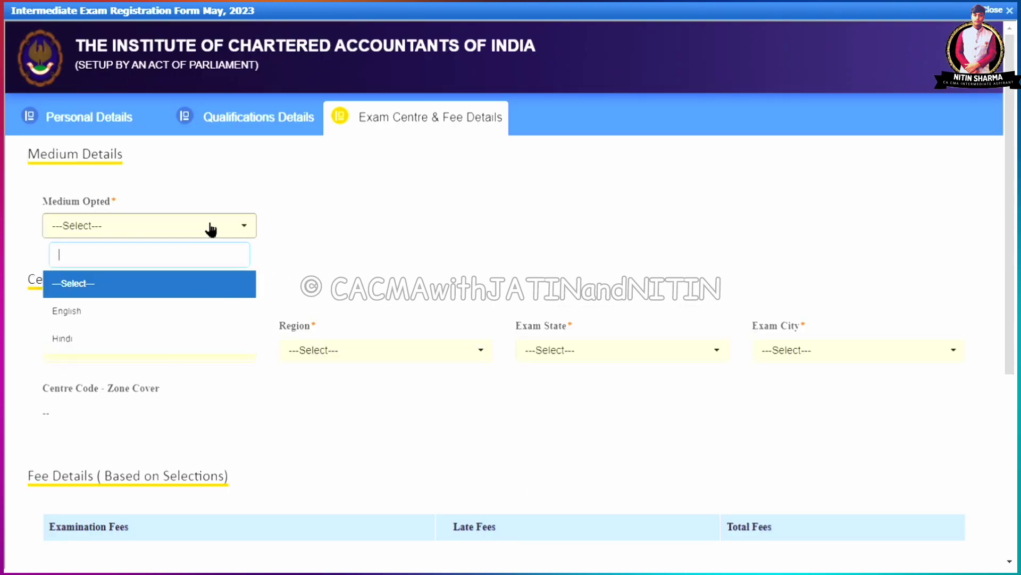
pyautogui.click(159, 312)
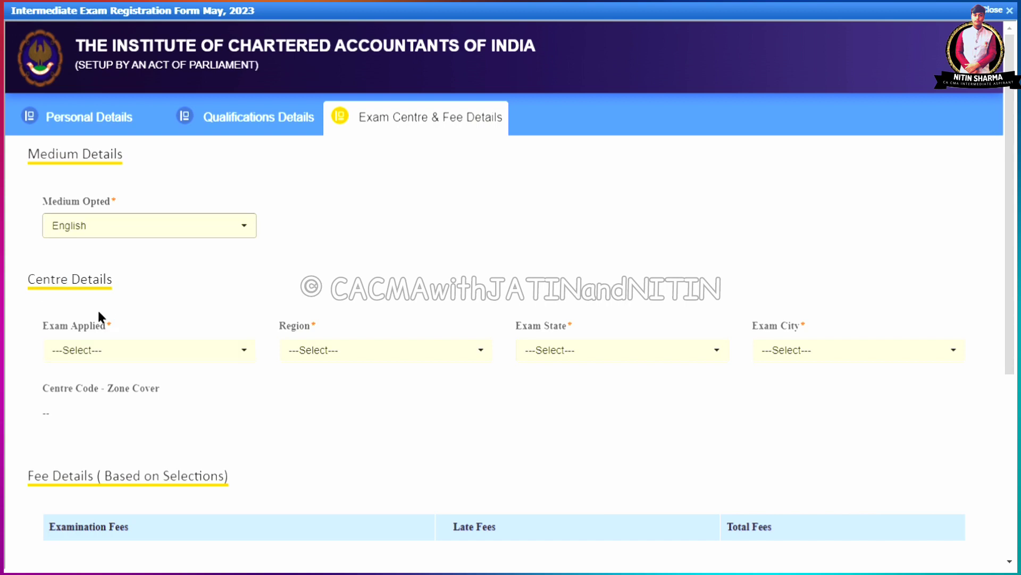
pyautogui.click(168, 358)
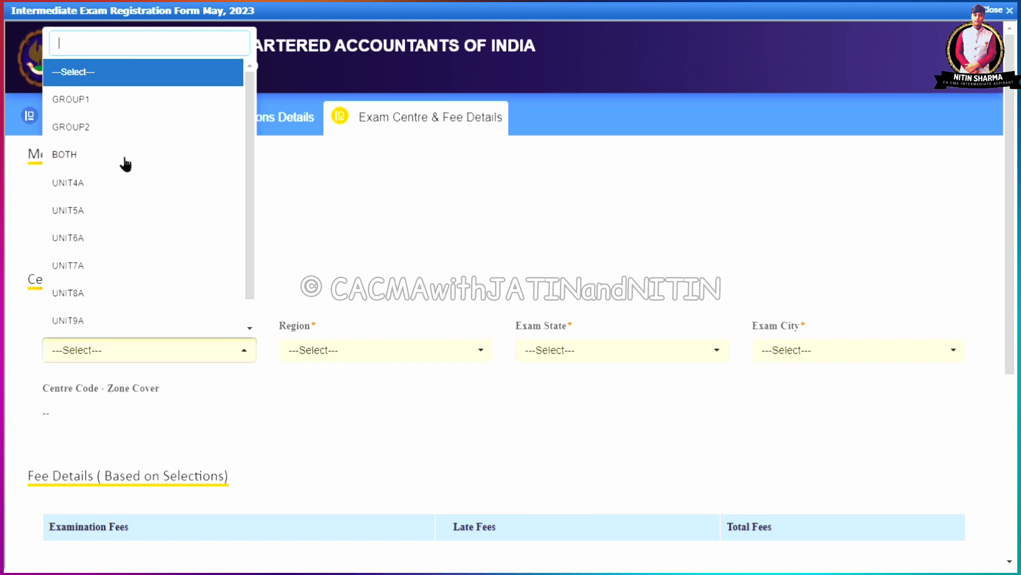
pyautogui.click(132, 100)
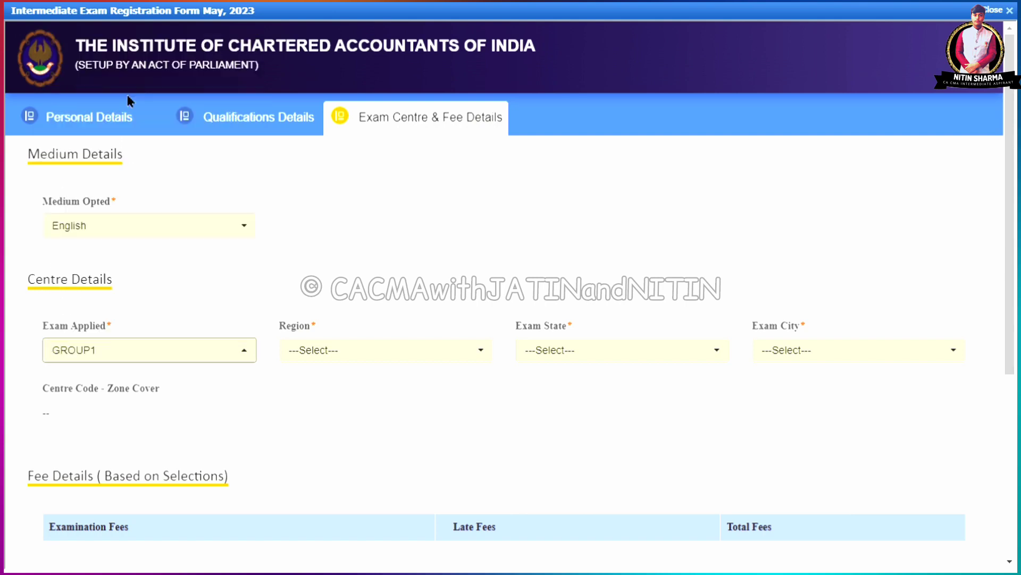
# Set the exam centre's region to North and its state to DELHI / NEW DELHI.
pyautogui.click(374, 361)
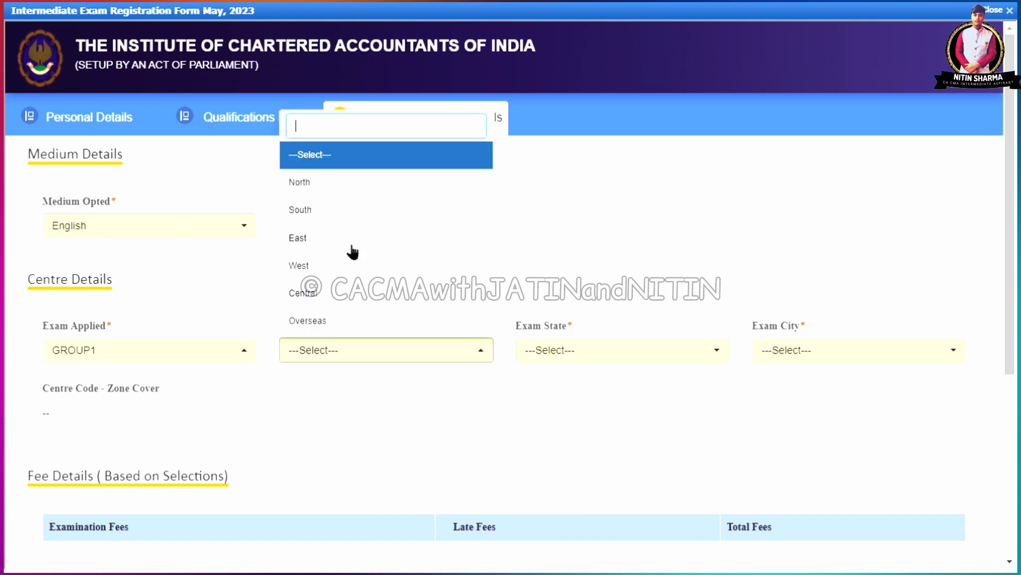
pyautogui.click(336, 180)
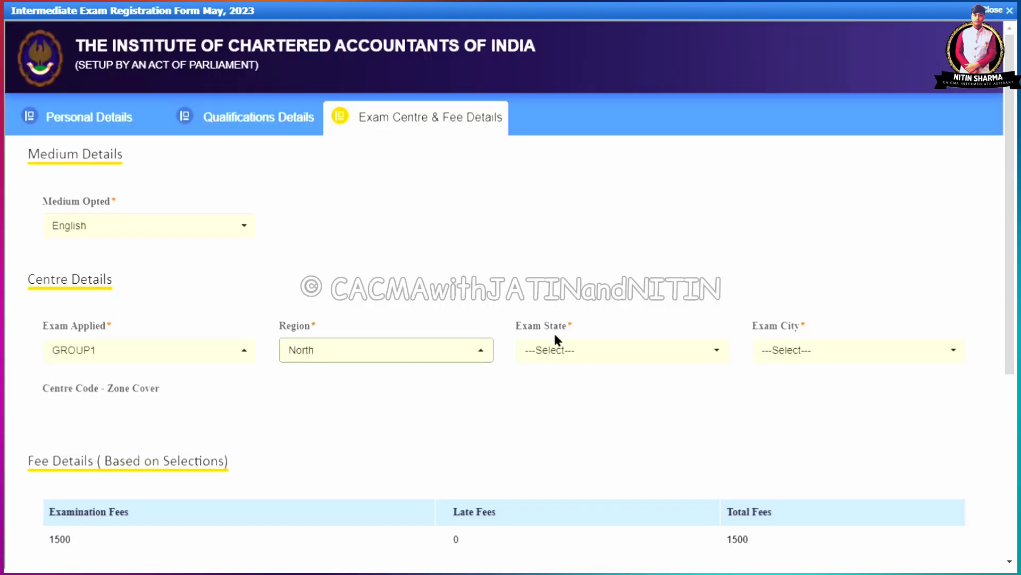
pyautogui.click(585, 358)
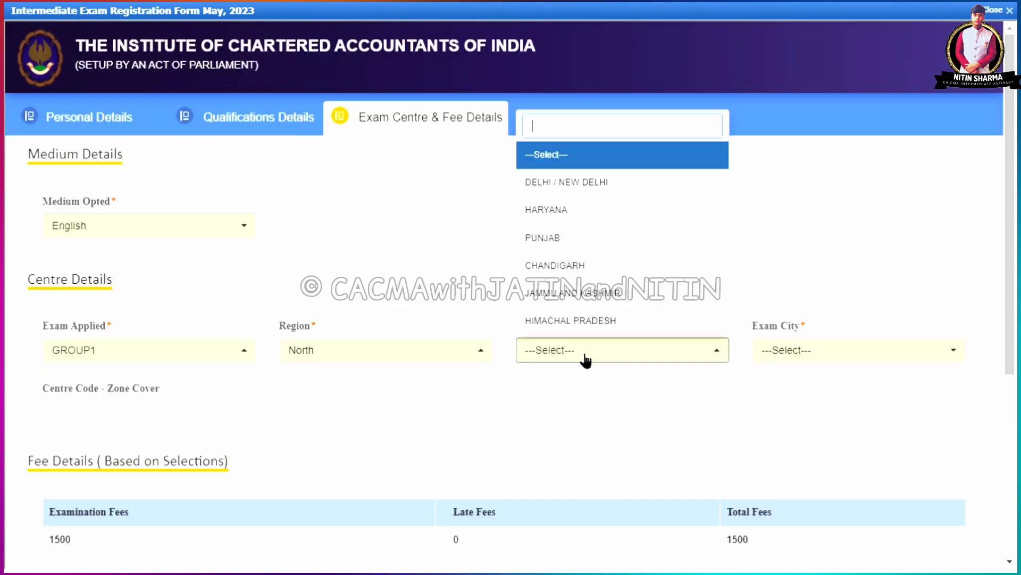
pyautogui.click(580, 182)
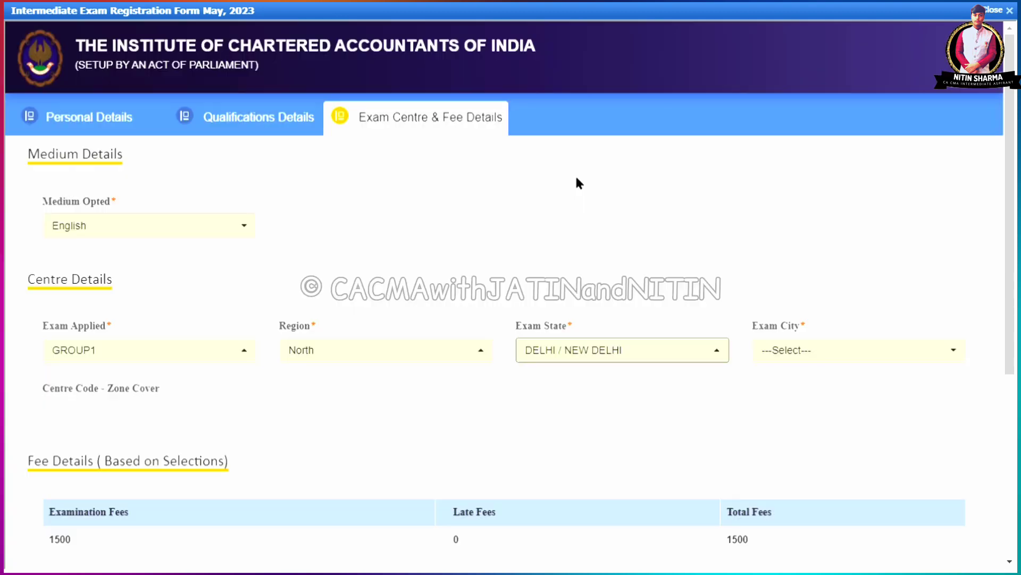
# Try DELHI / NEW DELHI - III as the exam city, and settle on DELHI / NEW DELHI - IV.
pyautogui.click(805, 358)
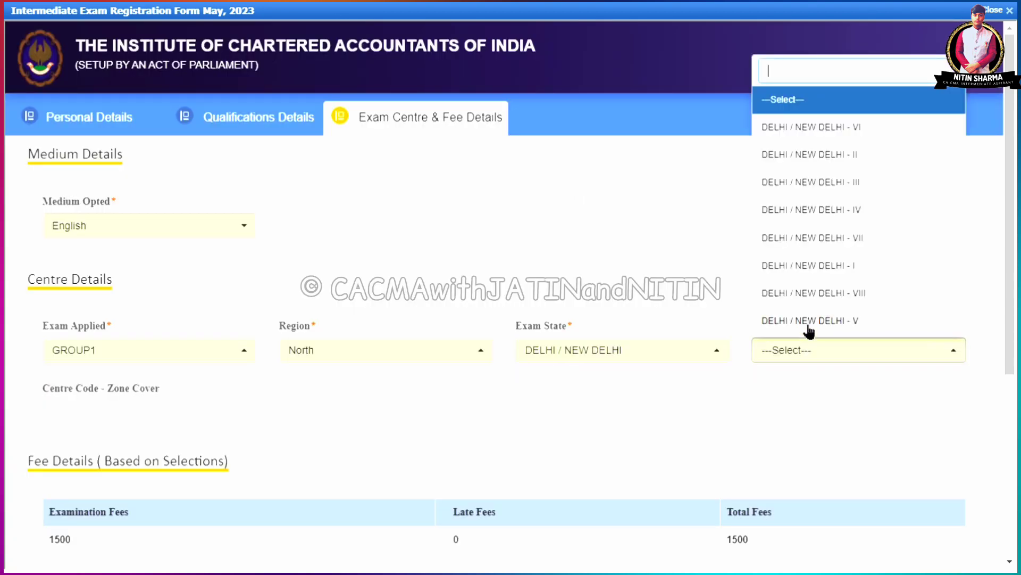
pyautogui.click(820, 185)
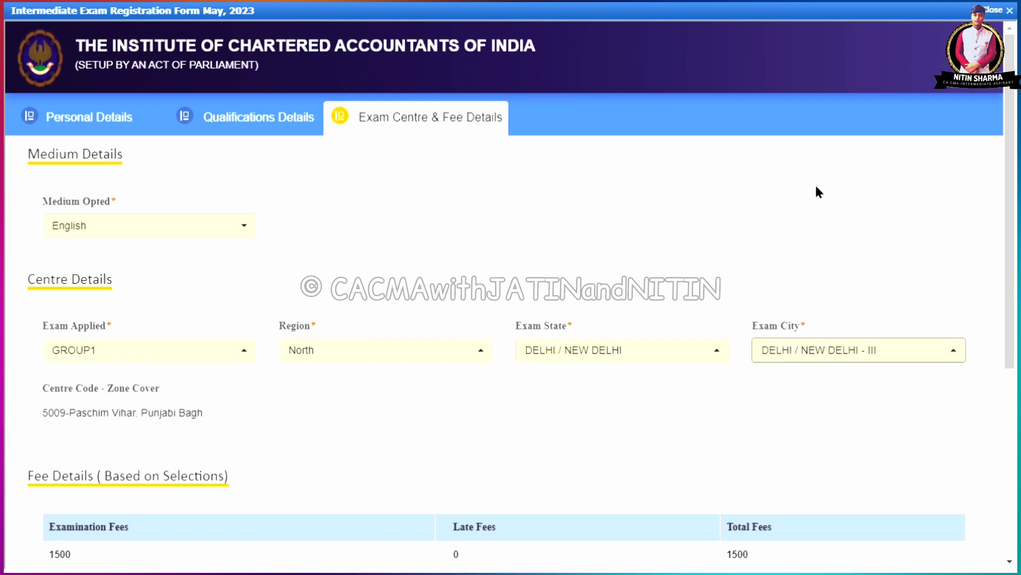
pyautogui.click(814, 346)
pyautogui.click(814, 299)
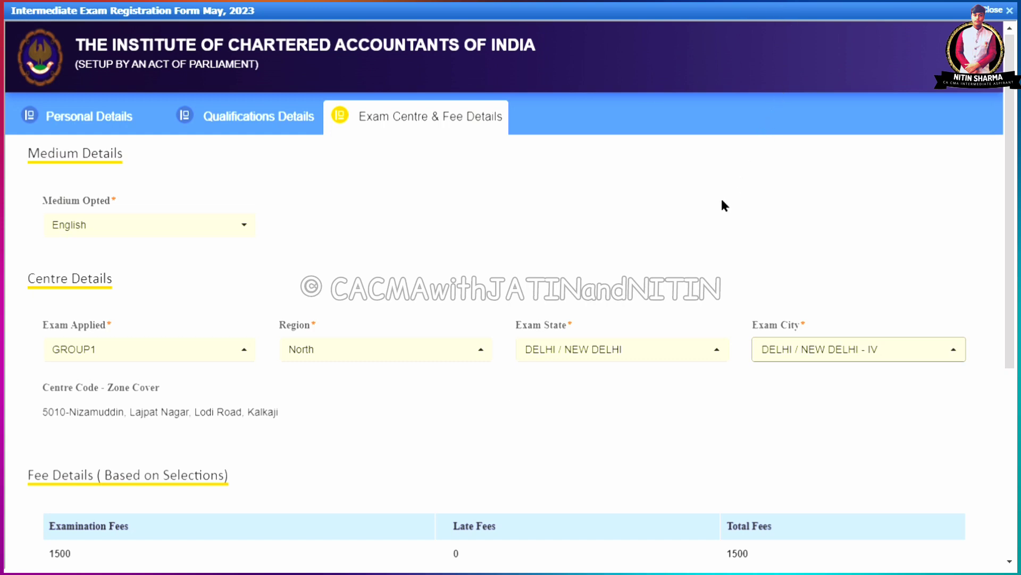
# Agree to the self declaration and submit the Intermediate exam registration form, confirming the submission.
pyautogui.scroll(-2, 723, 202)
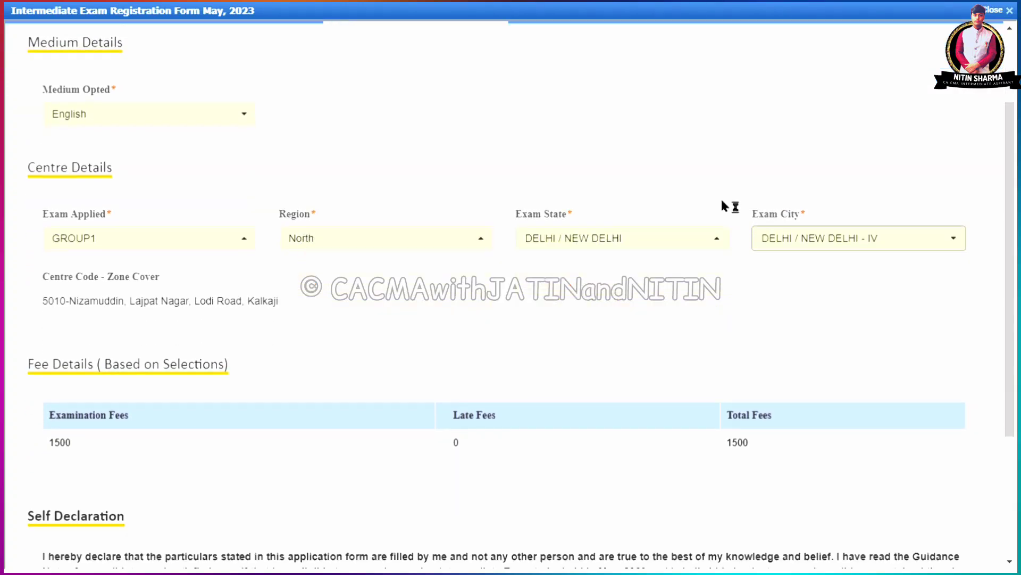
pyautogui.scroll(-3, 724, 205)
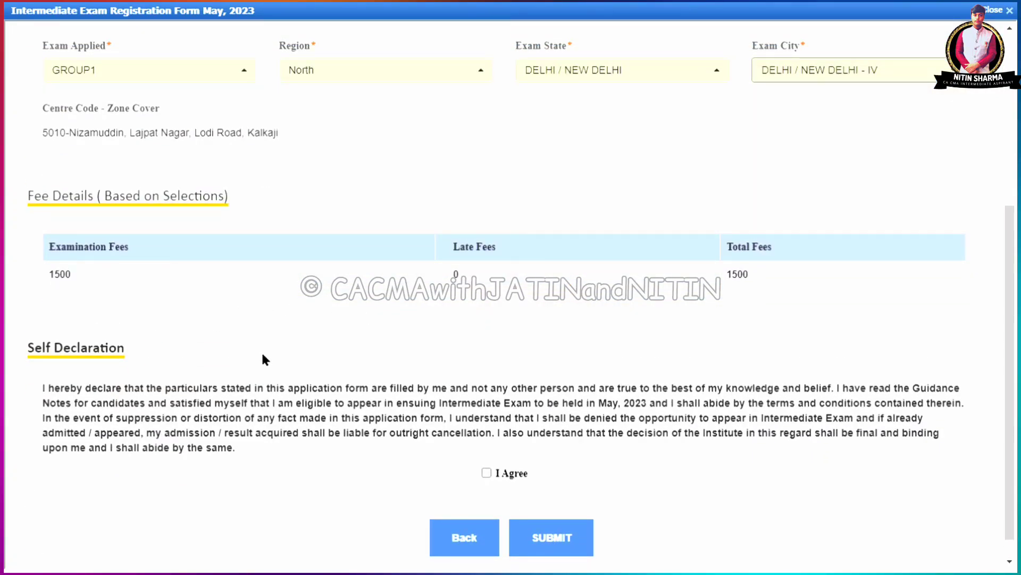
pyautogui.click(489, 473)
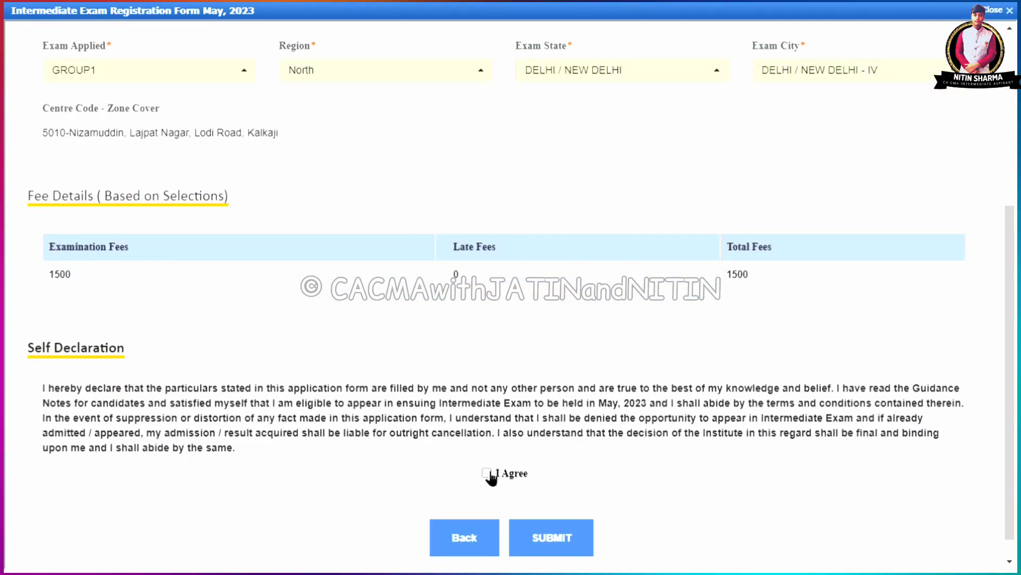
pyautogui.click(558, 540)
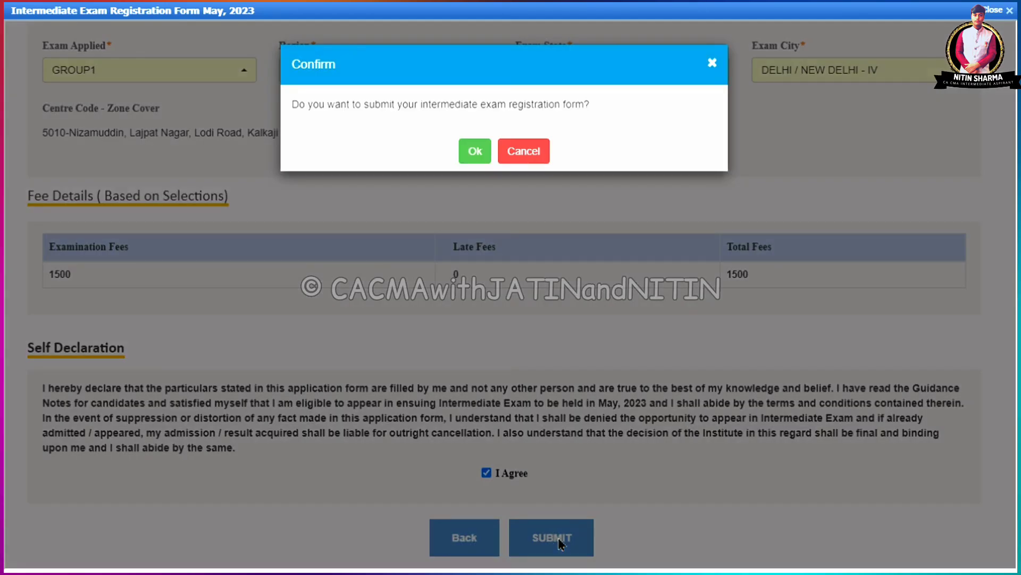
pyautogui.click(476, 153)
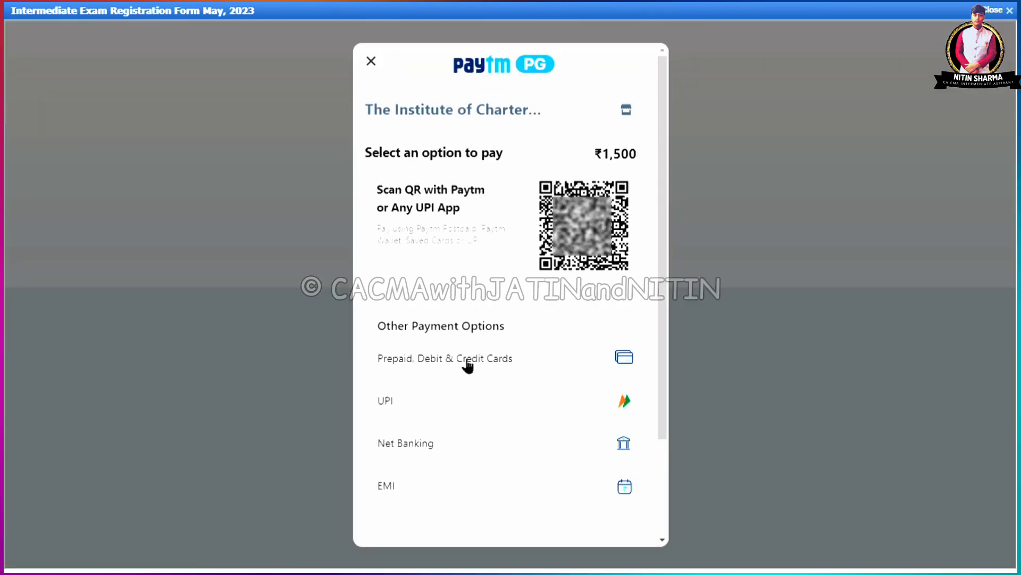
# Choose a Paytm payment option for the ₹1,500 exam fee and proceed with the payment.
pyautogui.click(452, 420)
pyautogui.click(506, 519)
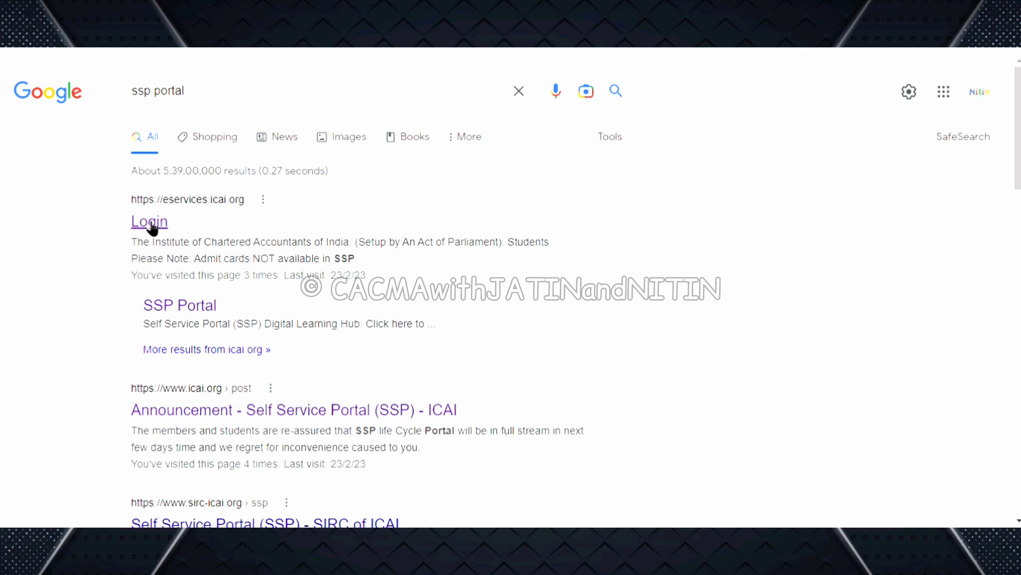
# Open the ICAI eservices login page from the search results and sign in with the student's user ID and password.
pyautogui.click(148, 223)
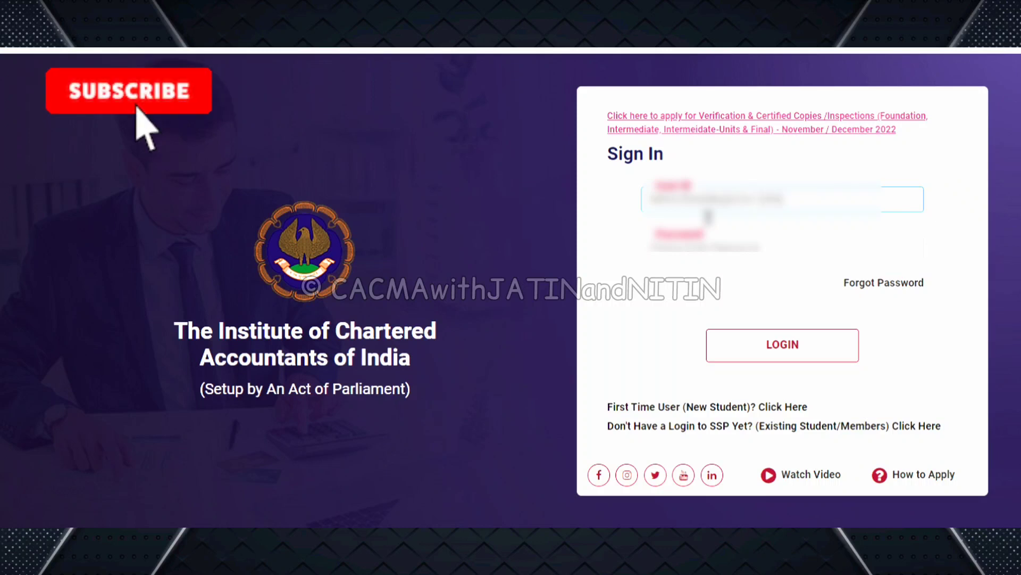
pyautogui.click(697, 258)
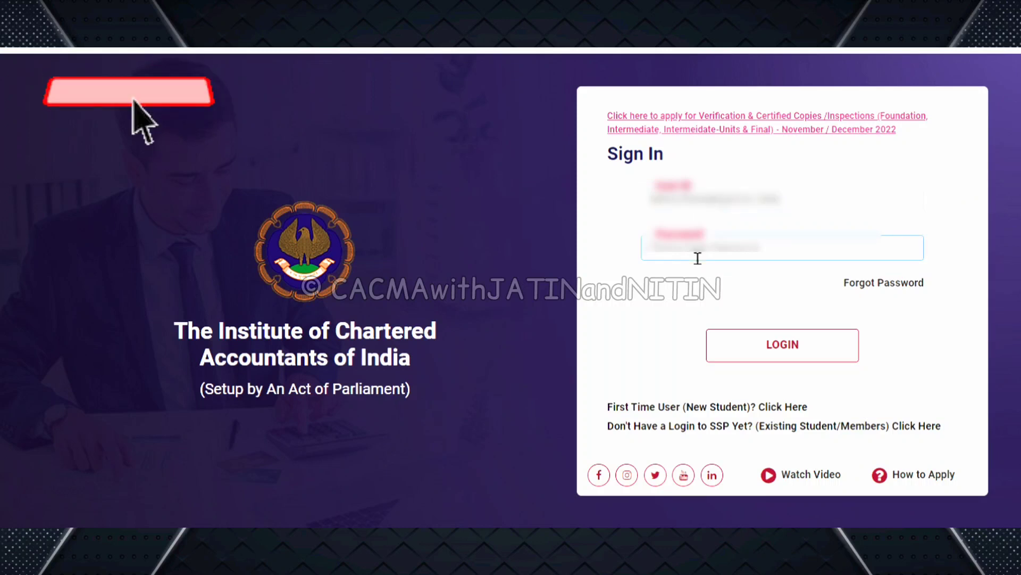
pyautogui.click(751, 353)
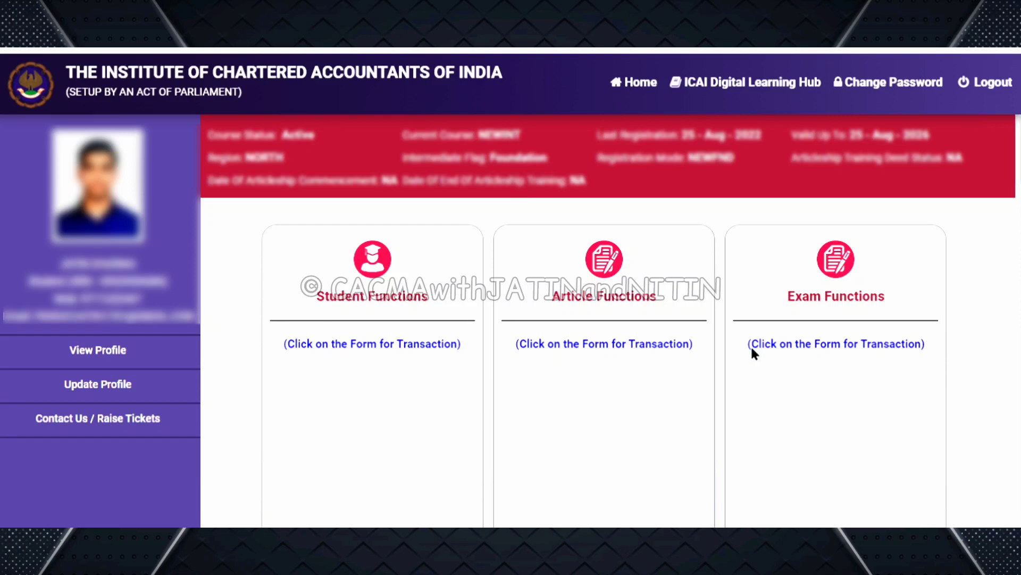
# Open the Submitted/Pending Forms list under Exam Functions and view the submitted Intermediate exam registration form.
pyautogui.click(830, 297)
pyautogui.click(139, 256)
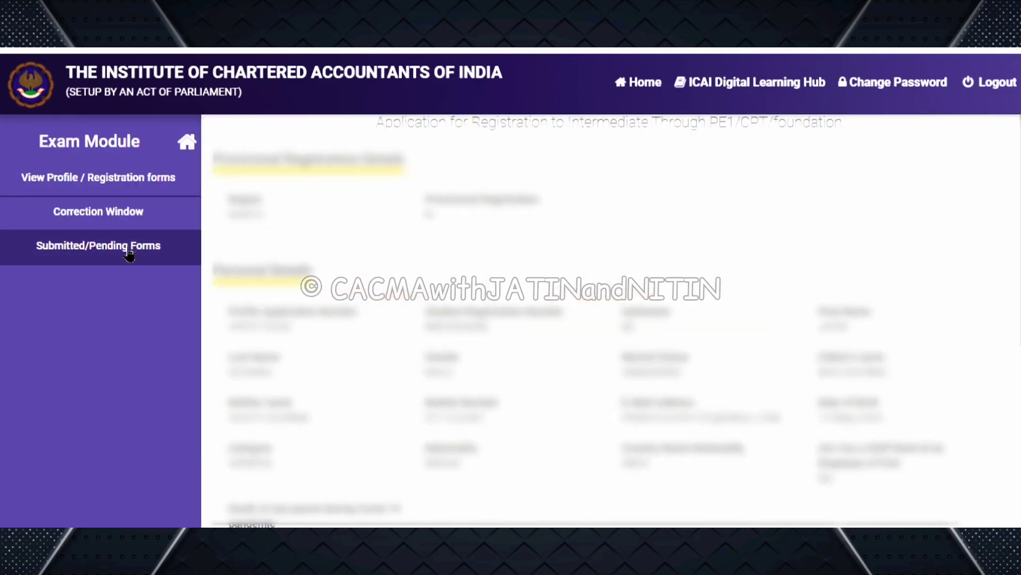
pyautogui.click(289, 226)
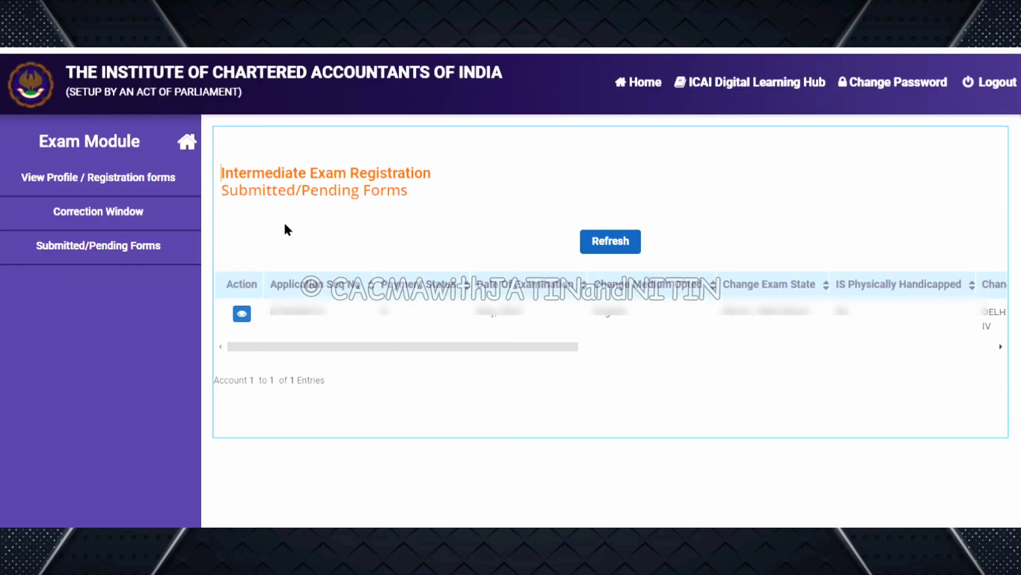
pyautogui.click(242, 315)
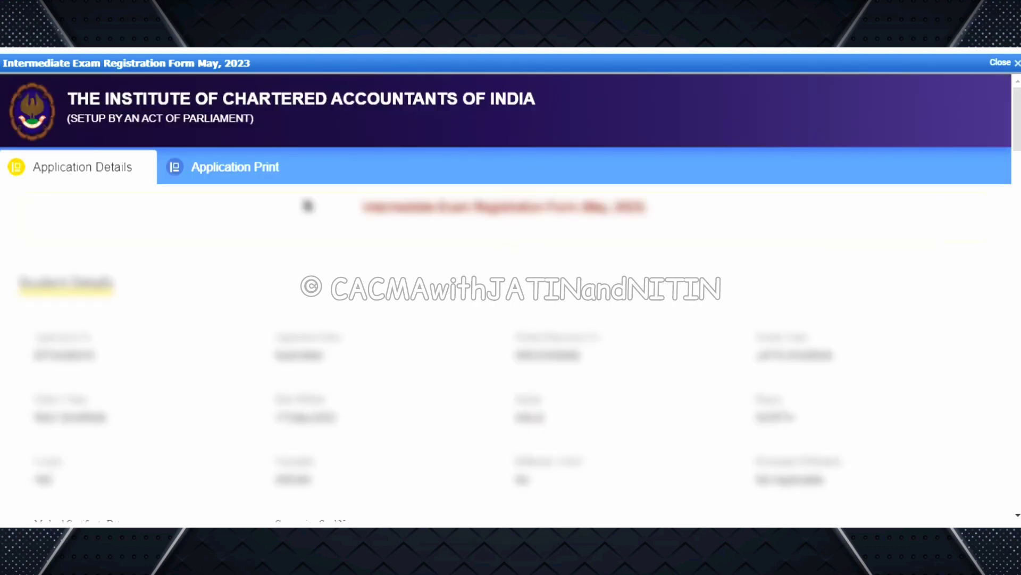
# Check the form's Application Print section and return to Application Details.
pyautogui.click(257, 170)
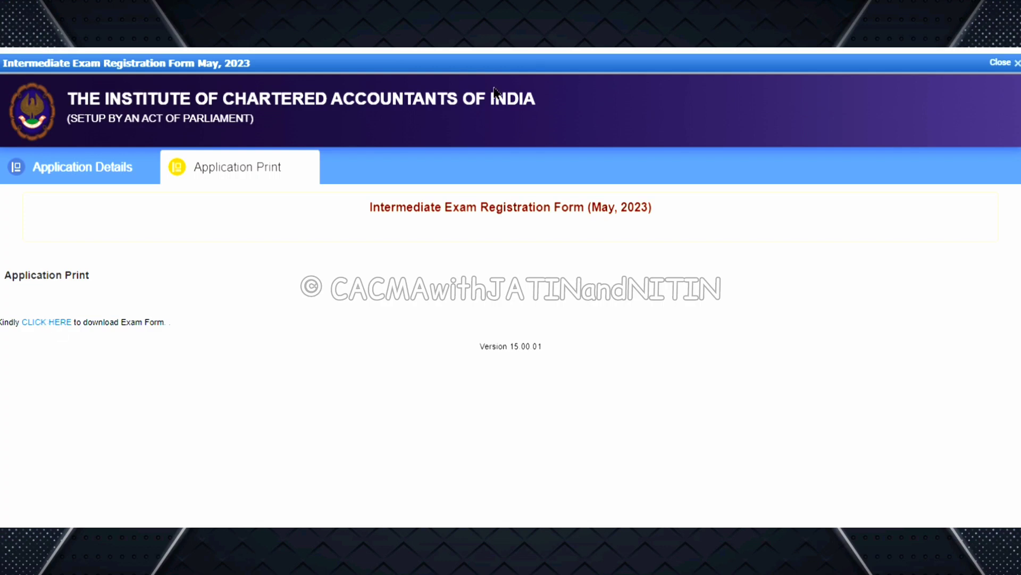
pyautogui.click(114, 177)
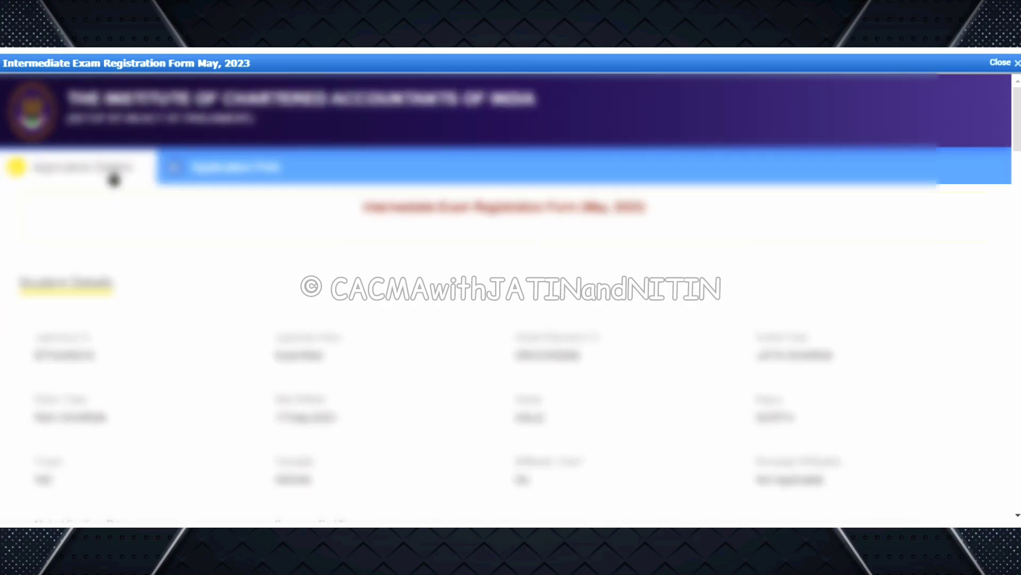
# Review the submitted application details through to the photograph and signature, and start printing the form for saving as a PDF.
pyautogui.scroll(-10, 206, 295)
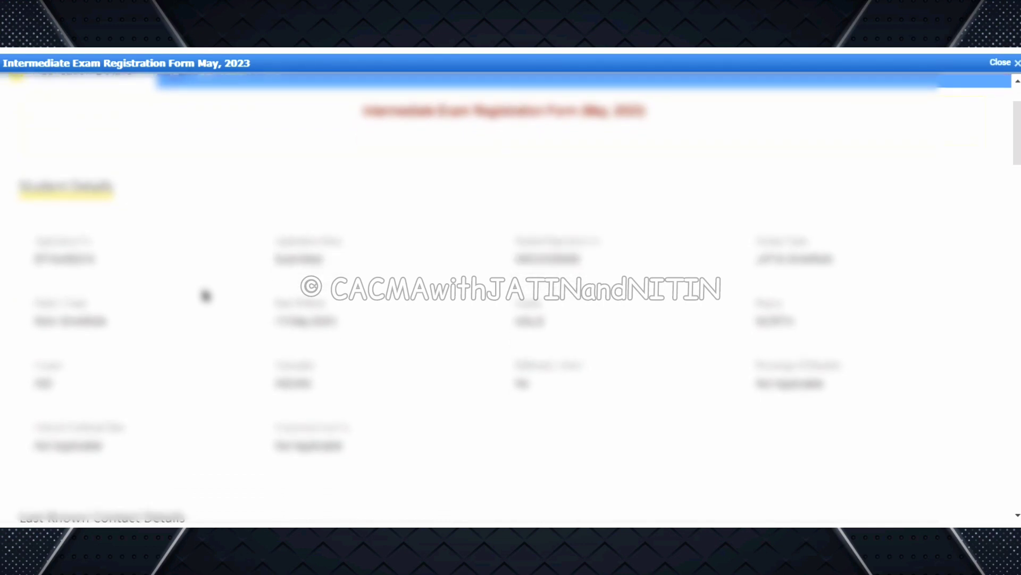
pyautogui.scroll(-12, 206, 296)
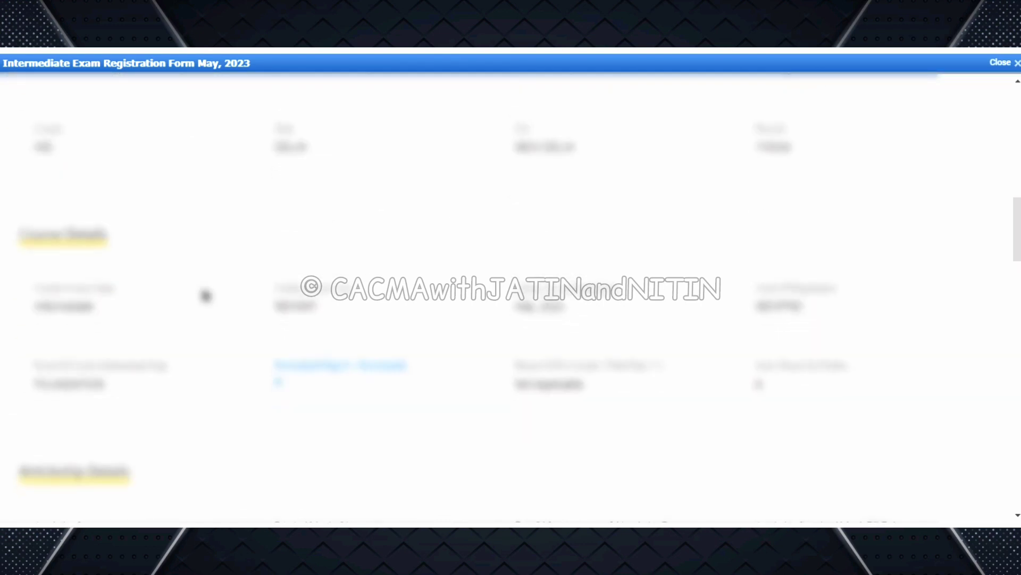
pyautogui.scroll(-8, 206, 295)
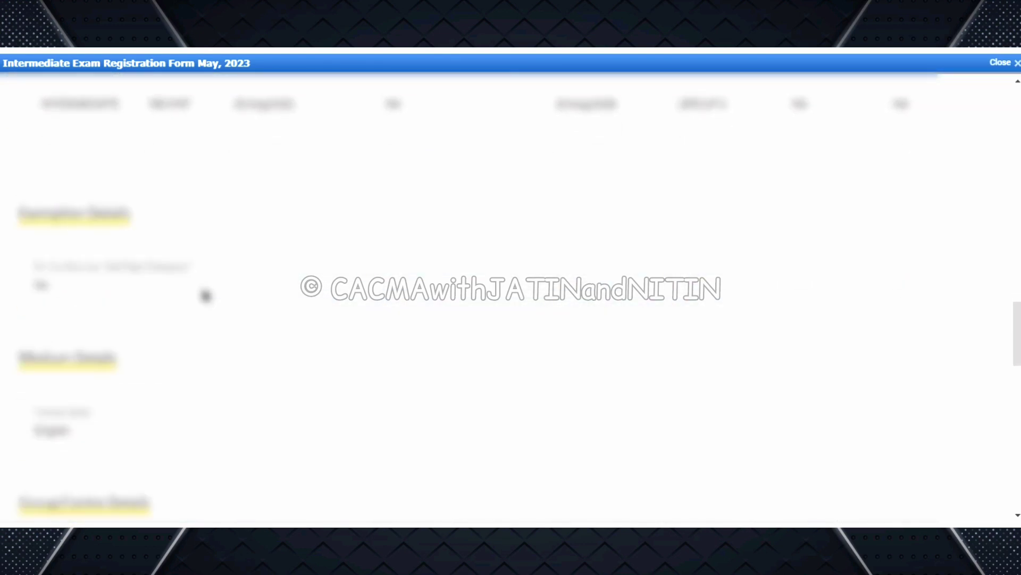
pyautogui.scroll(-1, 205, 296)
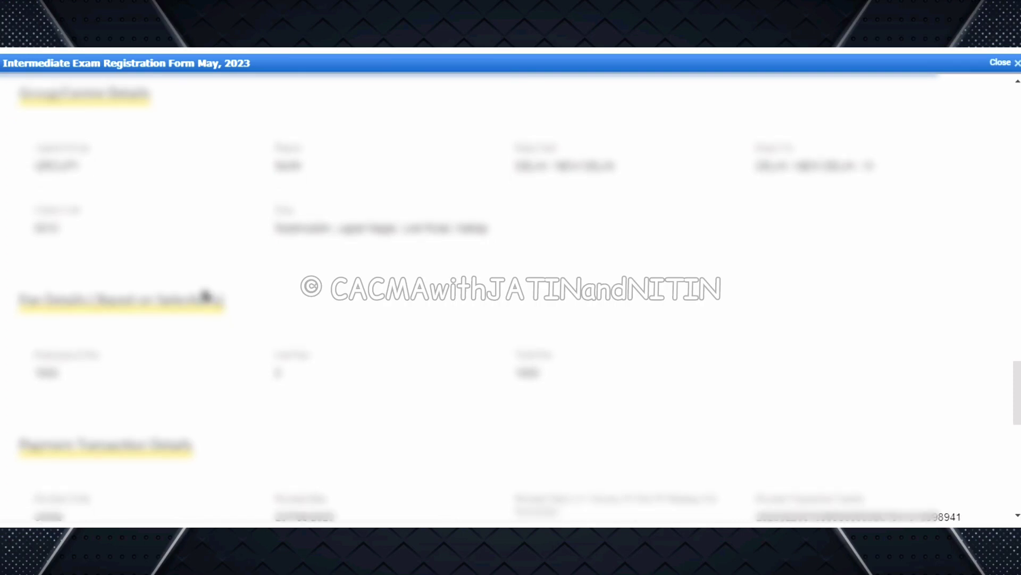
pyautogui.scroll(-10, 205, 295)
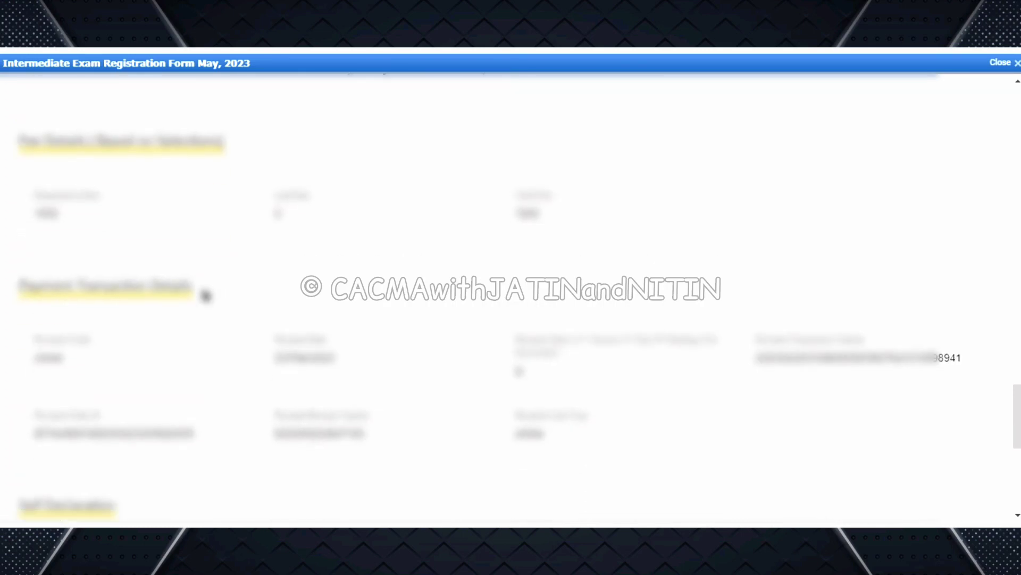
pyautogui.scroll(-2, 205, 296)
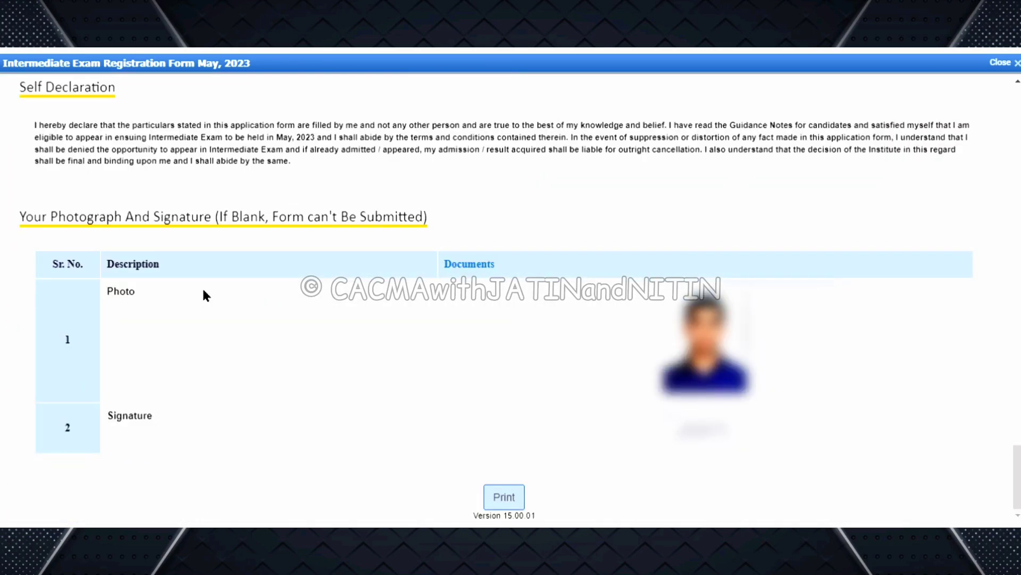
pyautogui.click(503, 497)
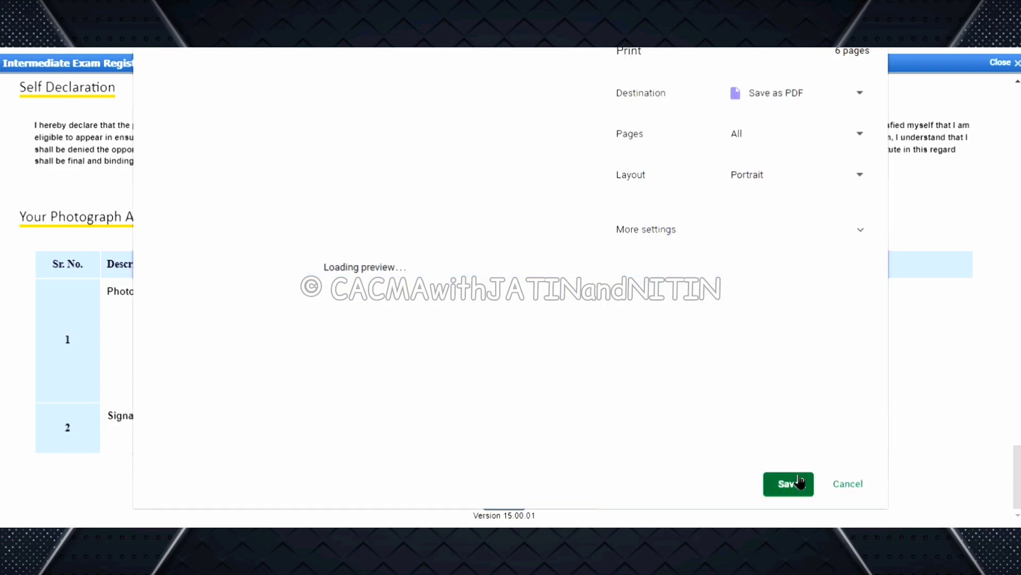